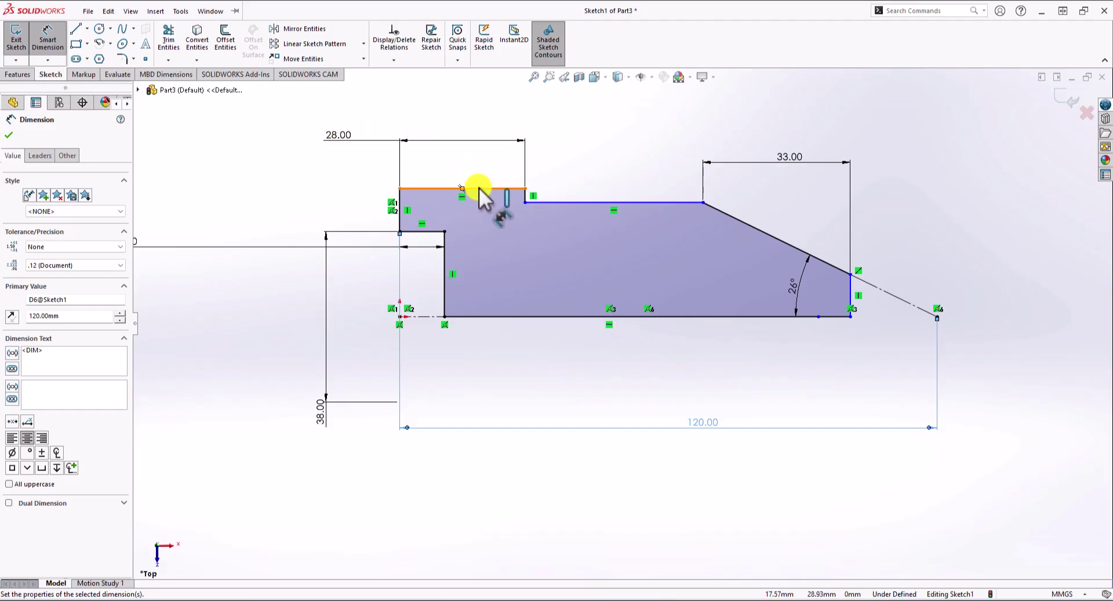
Dimension the profile's top edge across the centerline as a doubled 61 mm distance.
{"action": "left_click", "coordinate": [500, 188]}
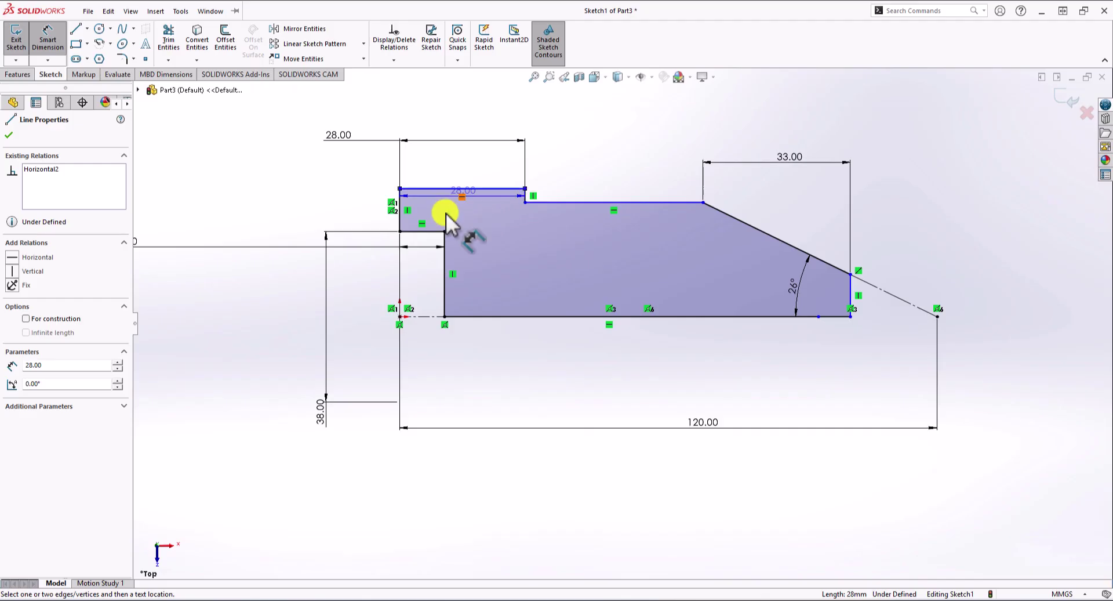
{"action": "left_click", "coordinate": [423, 315]}
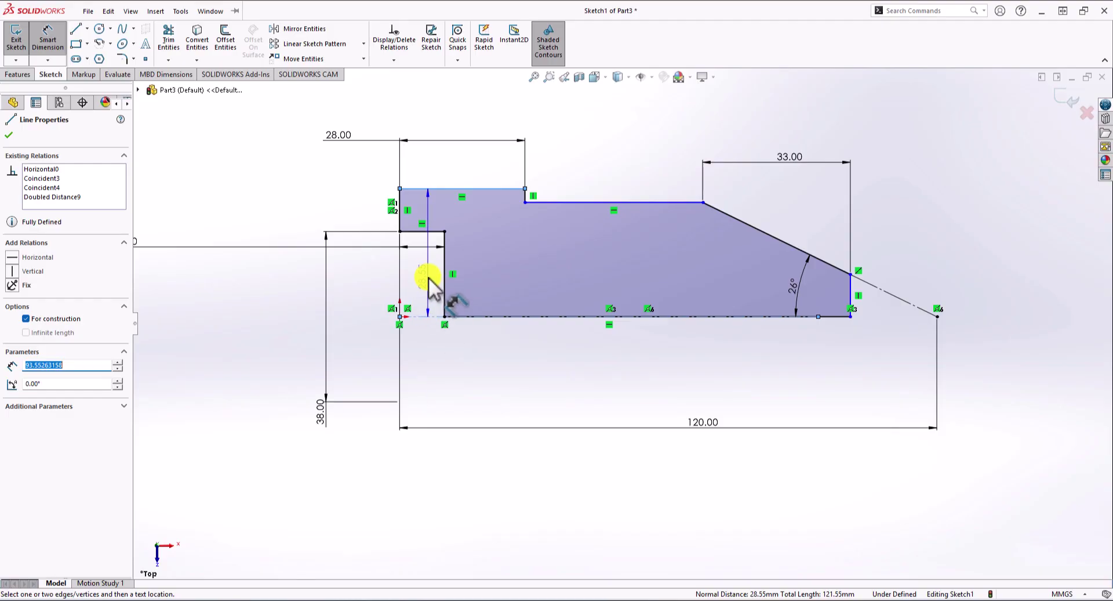
{"action": "left_click", "coordinate": [355, 504]}
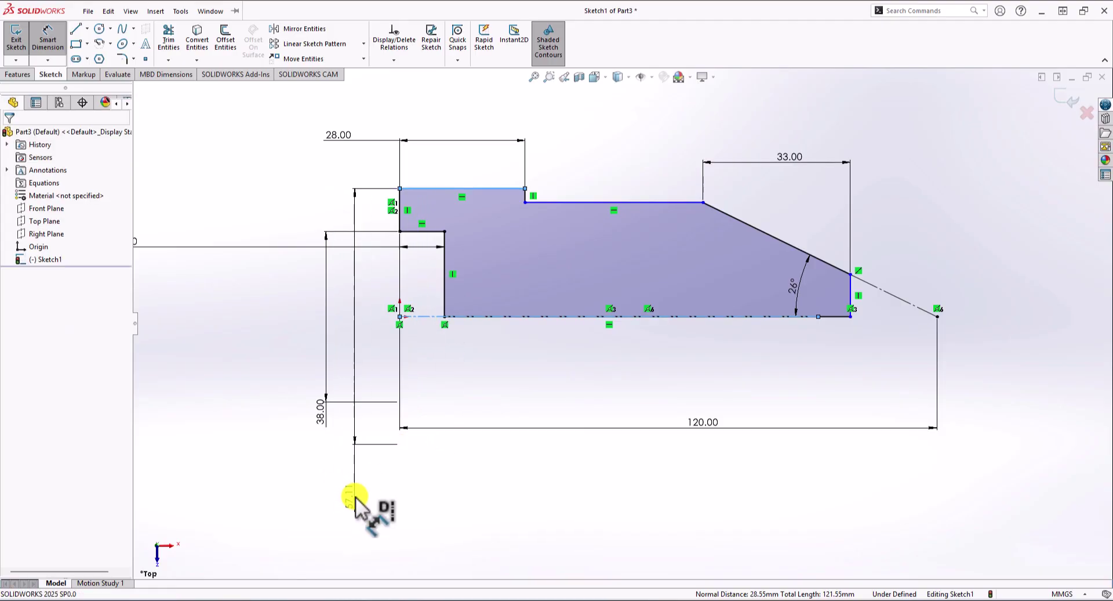
{"action": "type", "text": "61"}
{"action": "key", "text": "Return"}
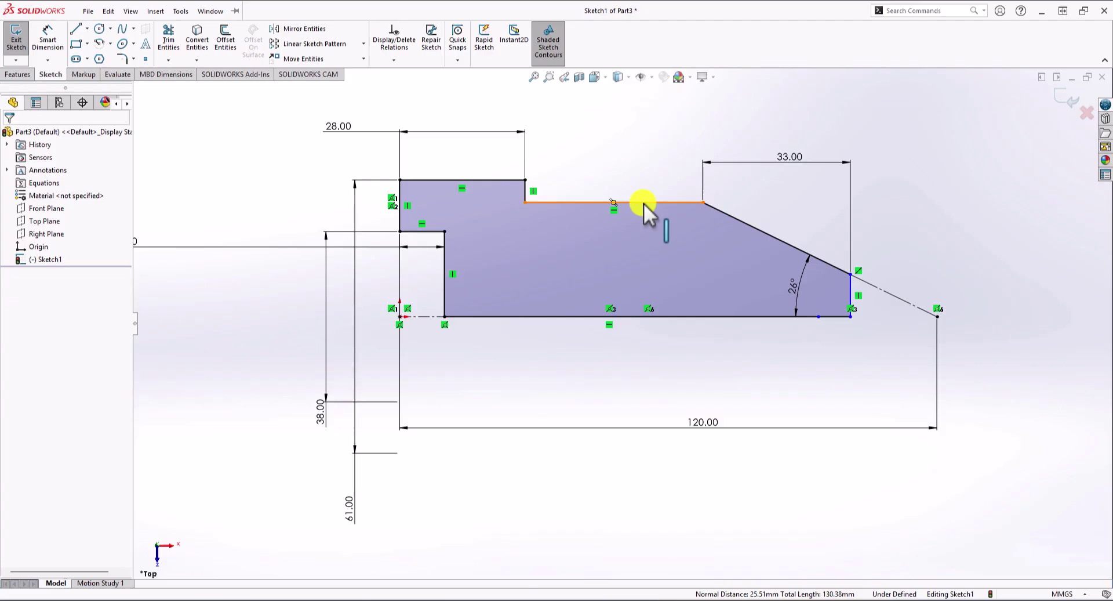
Dimension the lower step's top line to the bottom line as 41/2 (20.50 mm).
{"action": "left_click", "coordinate": [643, 203]}
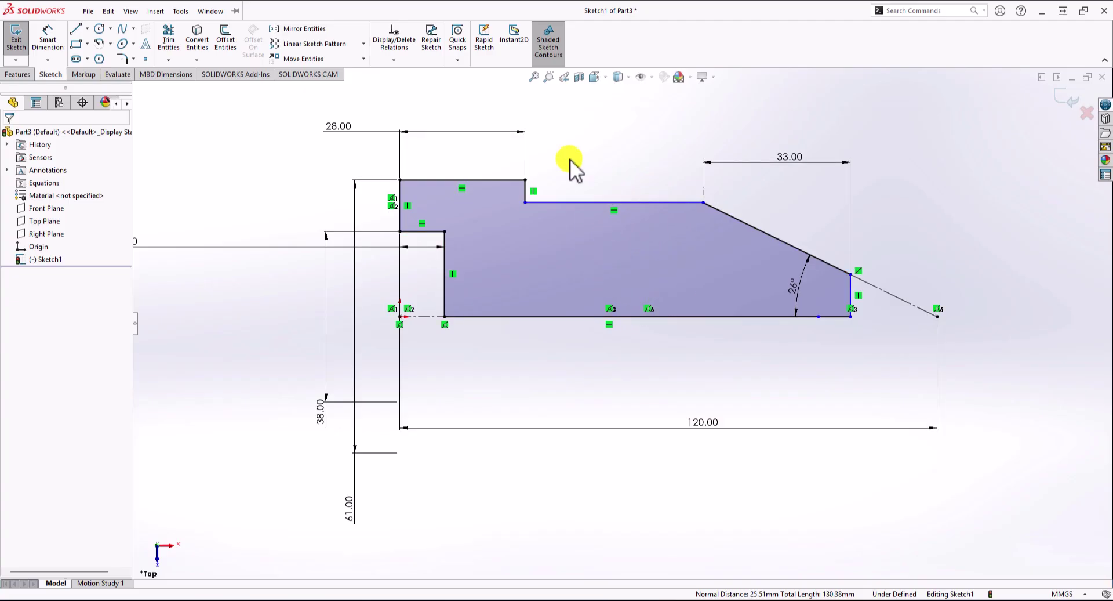
{"action": "left_click", "coordinate": [49, 41]}
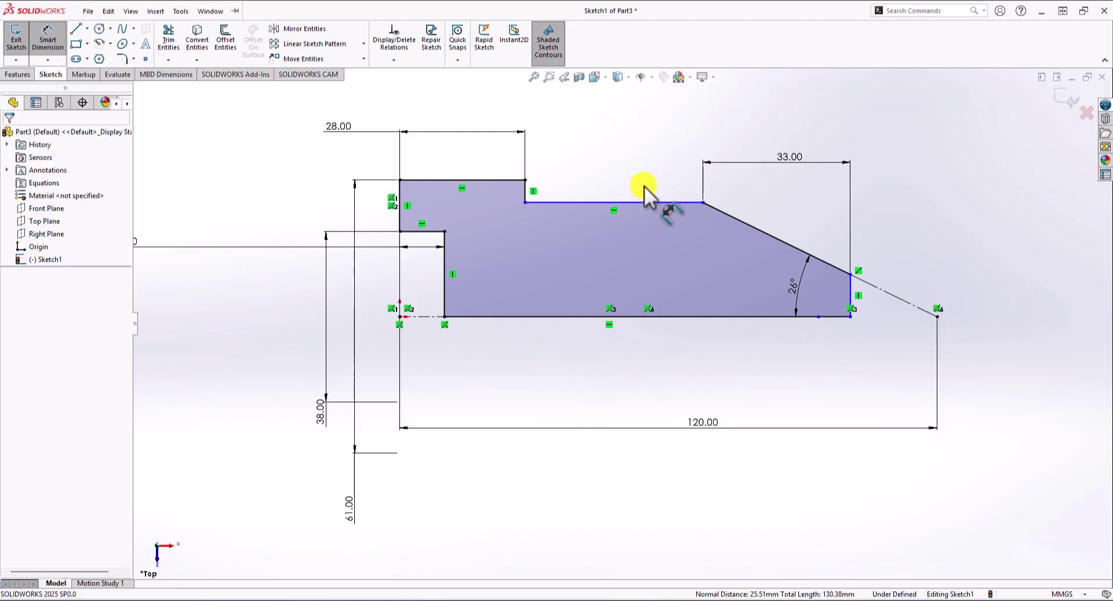
{"action": "left_click", "coordinate": [677, 203]}
{"action": "left_click", "coordinate": [694, 316]}
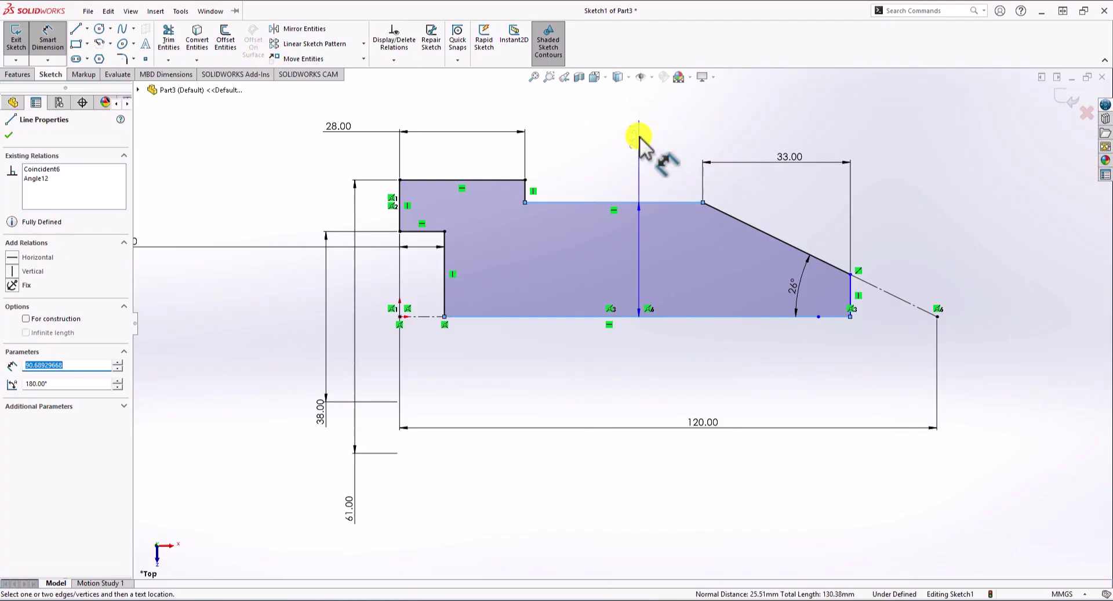
{"action": "left_click", "coordinate": [639, 137]}
{"action": "type", "text": "41/2"}
{"action": "key", "text": "Return"}
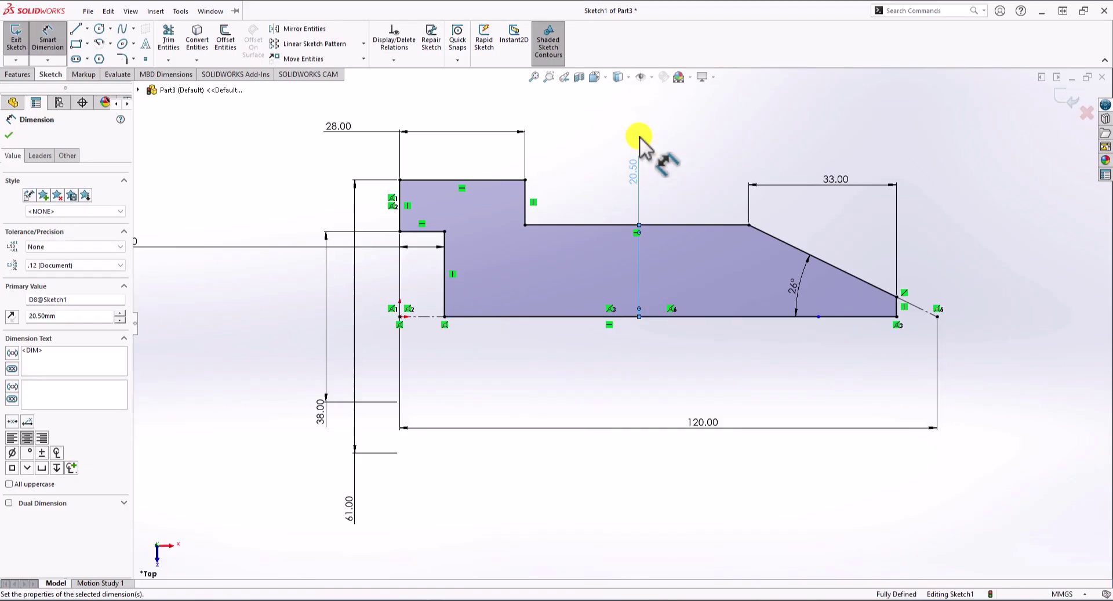
{"action": "key", "text": "Escape"}
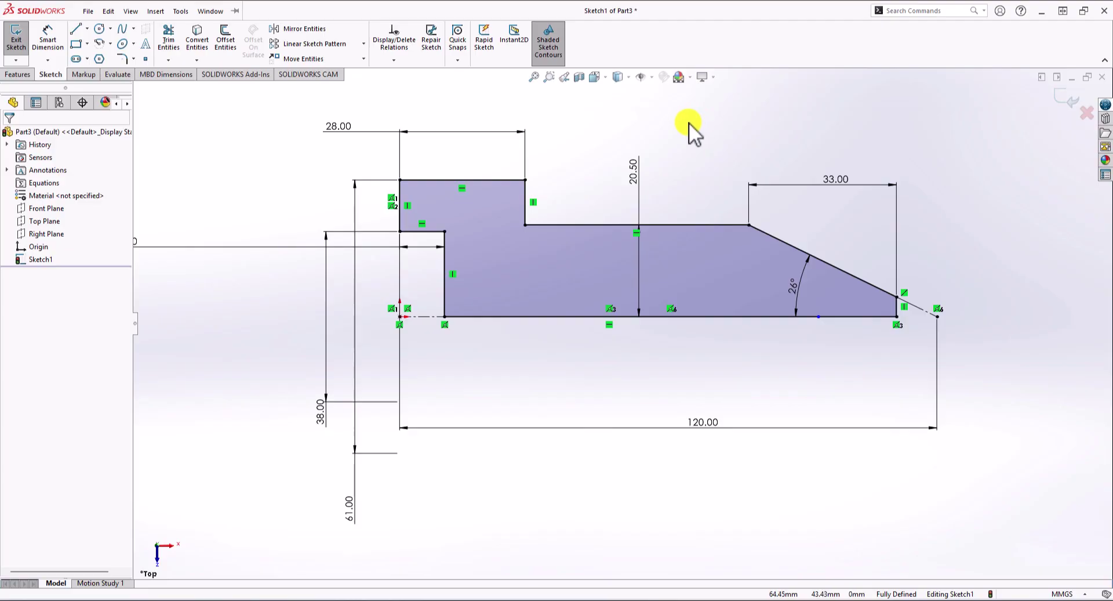
Draw a vertical line from the step's inner corner straight down to the bottom edge.
{"action": "left_click", "coordinate": [76, 29]}
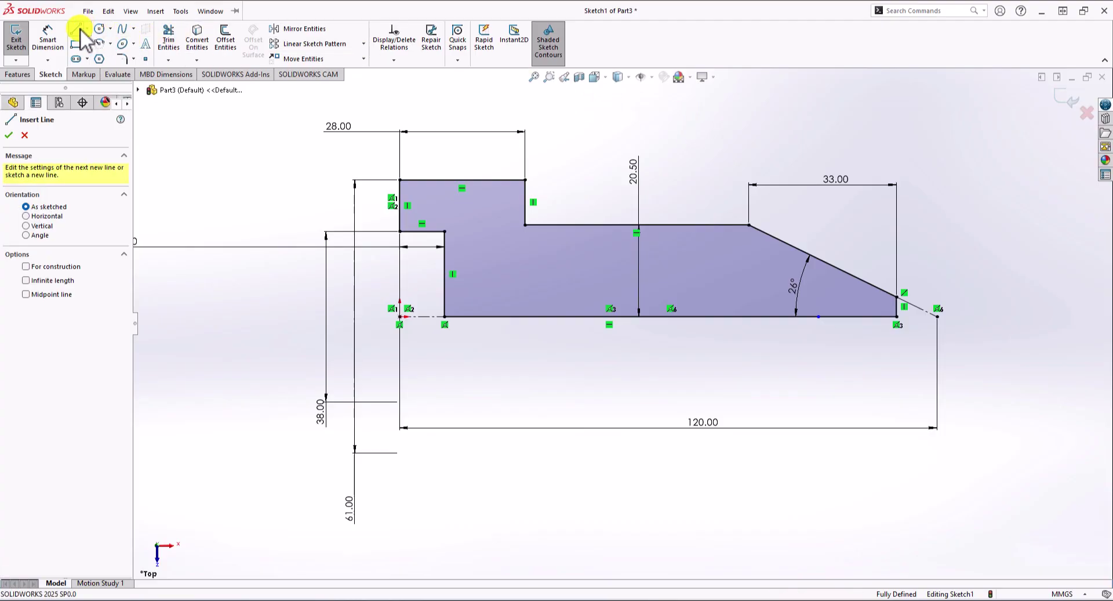
{"action": "left_click", "coordinate": [525, 224]}
{"action": "left_click", "coordinate": [524, 316]}
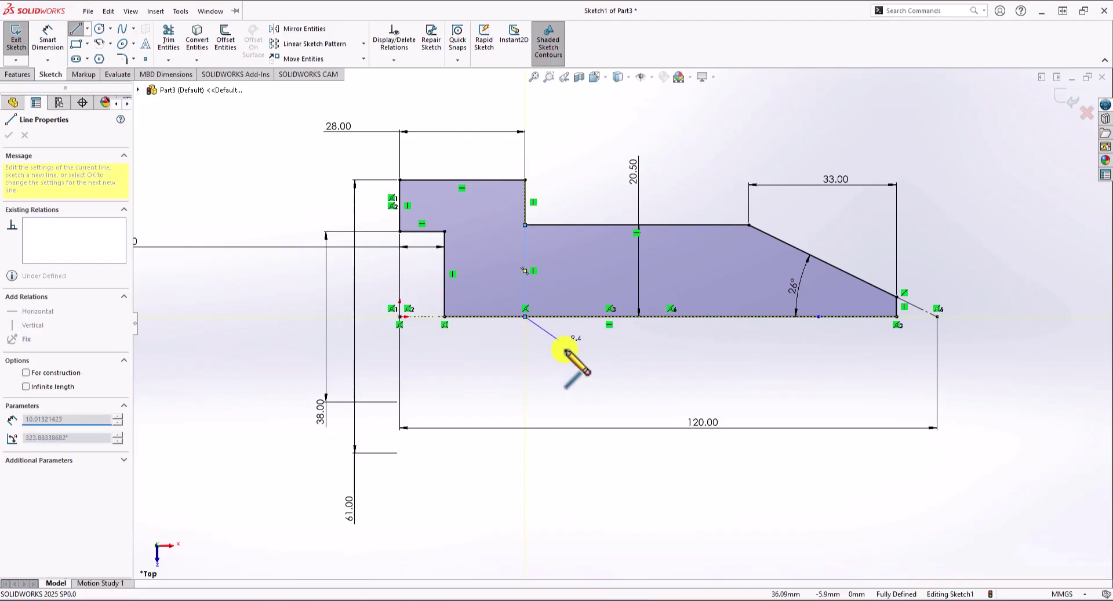
{"action": "key", "text": "Escape"}
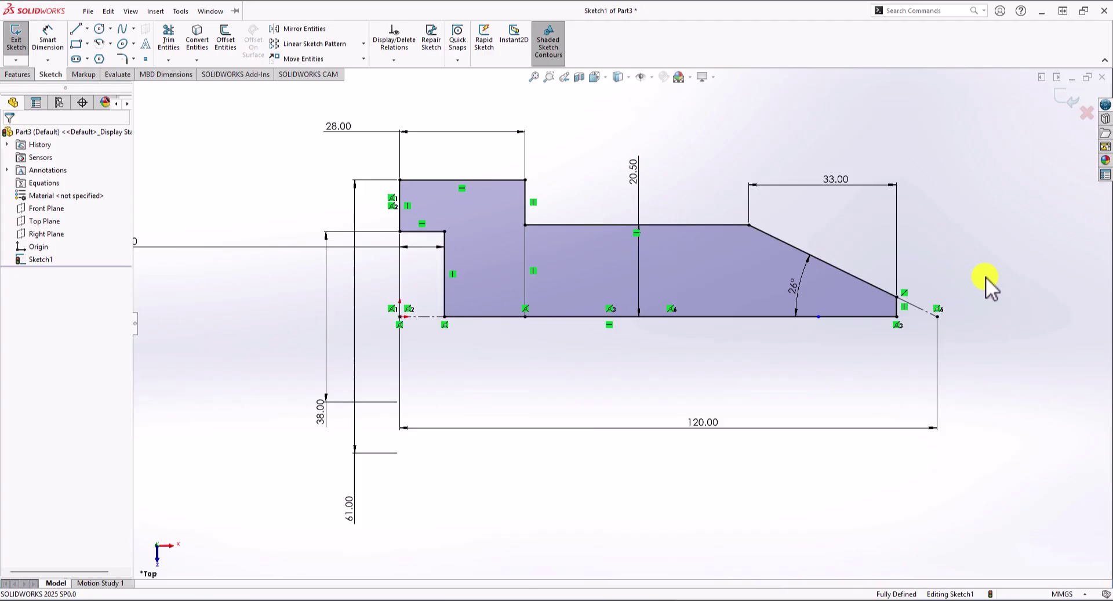
Extrude the tall left region of Sketch1 blind to a depth of 52 mm.
{"action": "left_click", "coordinate": [26, 74]}
{"action": "left_click", "coordinate": [24, 42]}
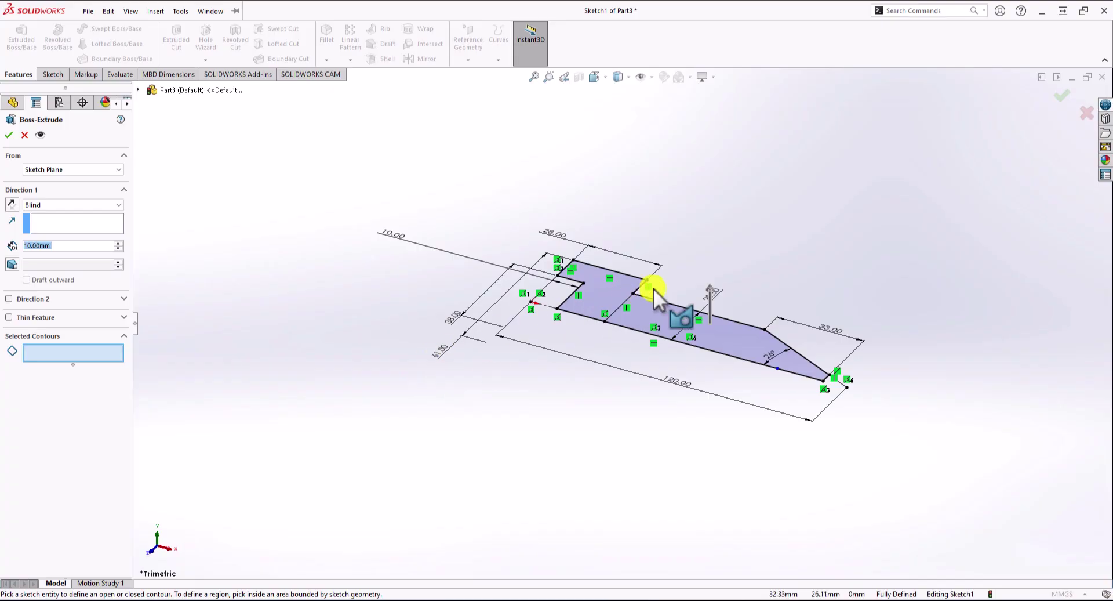
{"action": "left_click", "coordinate": [604, 290]}
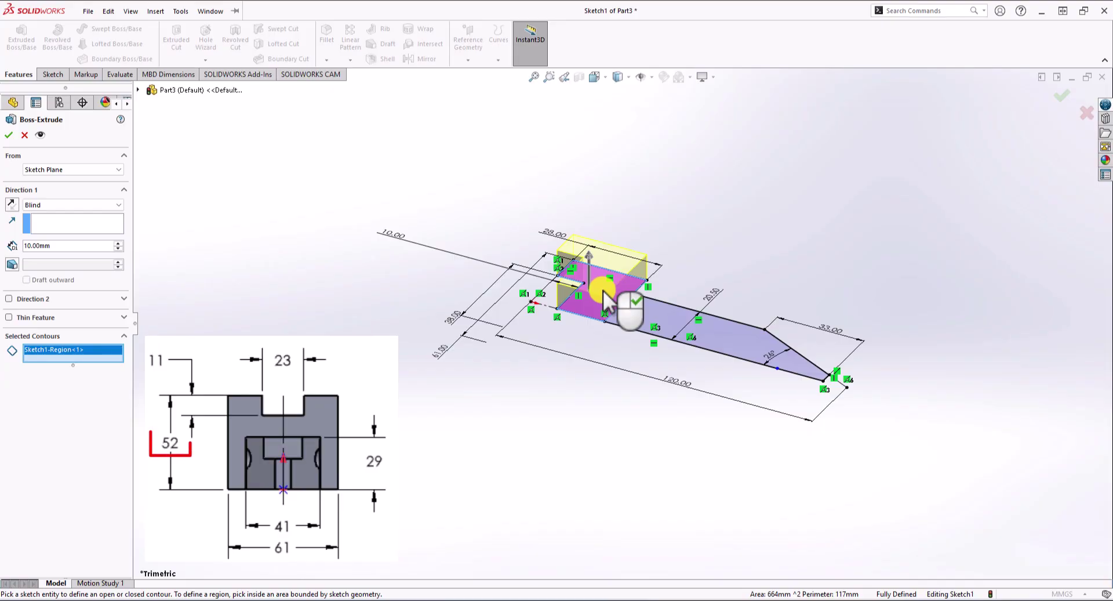
{"action": "double_click", "coordinate": [43, 246]}
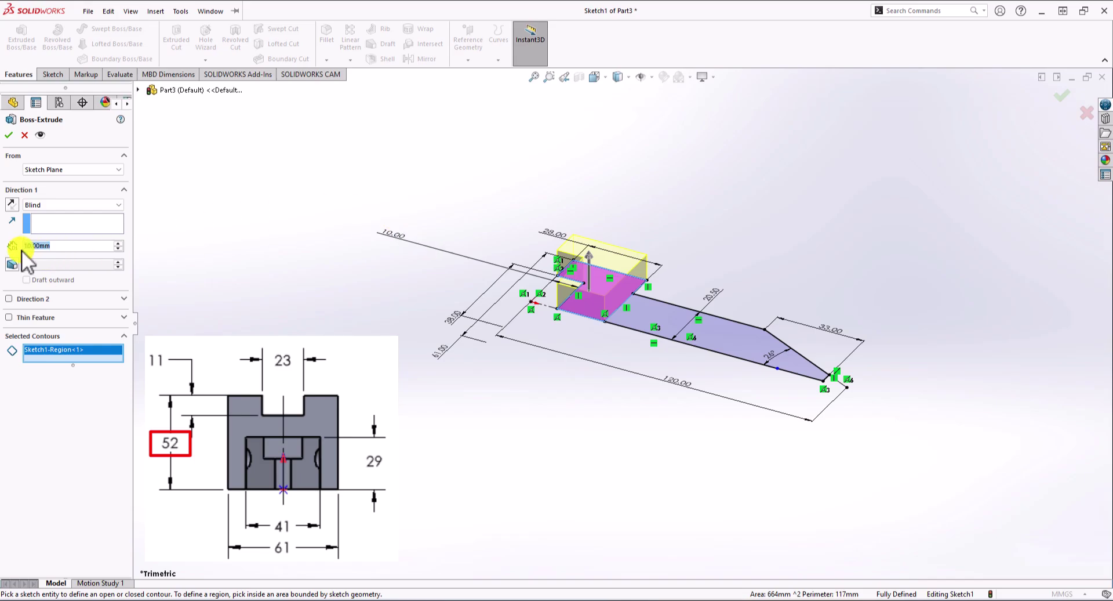
{"action": "type", "text": "52"}
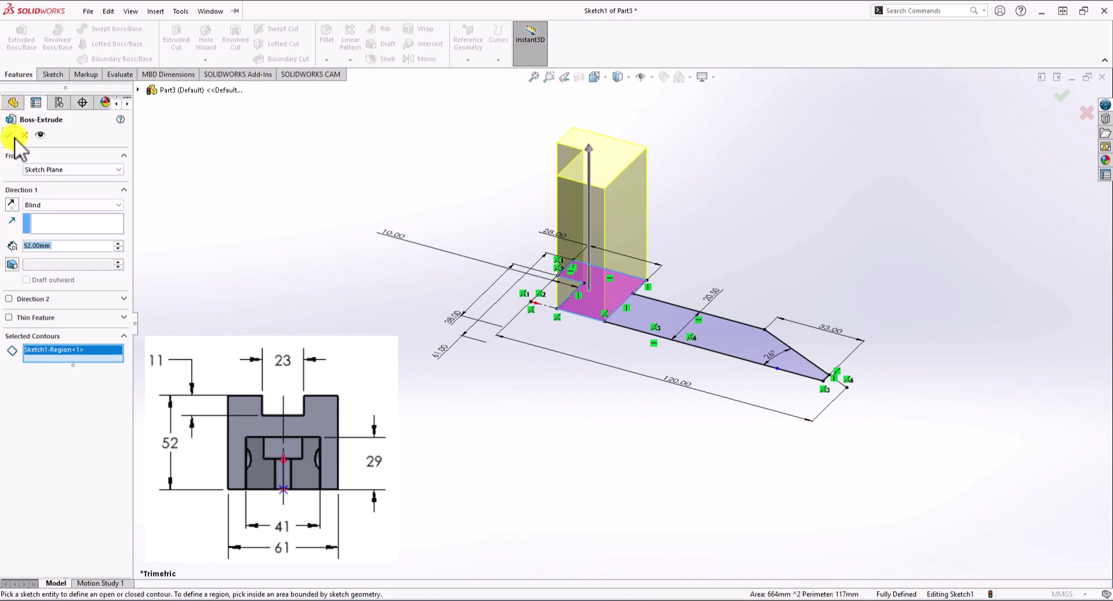
{"action": "left_click", "coordinate": [9, 135]}
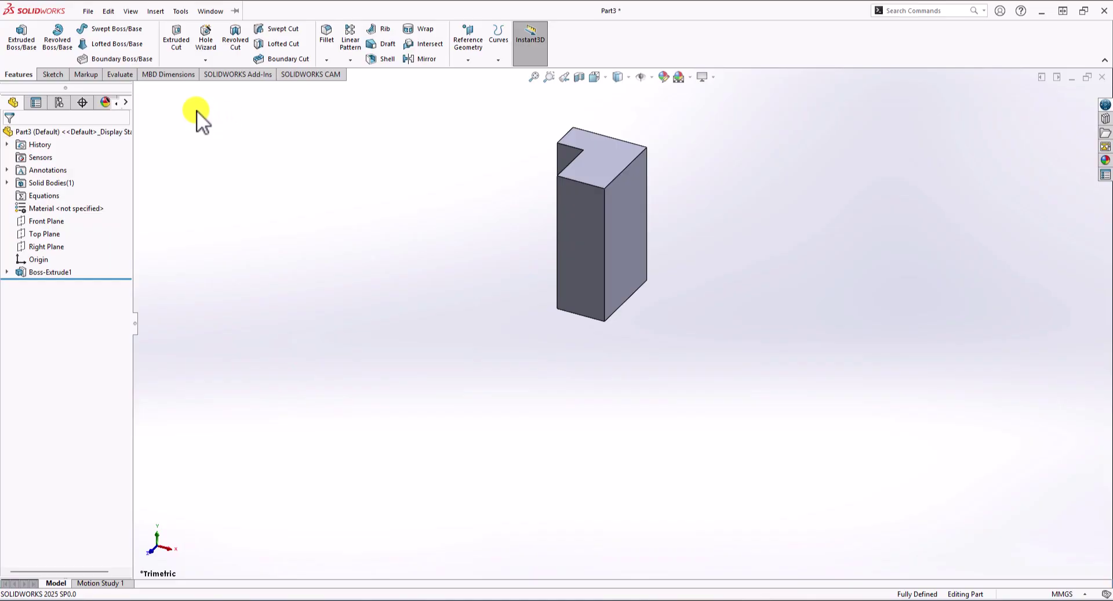
Extrude Sketch1's long right region 29 mm as Boss-Extrude2, joined to the tall block.
{"action": "left_click", "coordinate": [29, 43]}
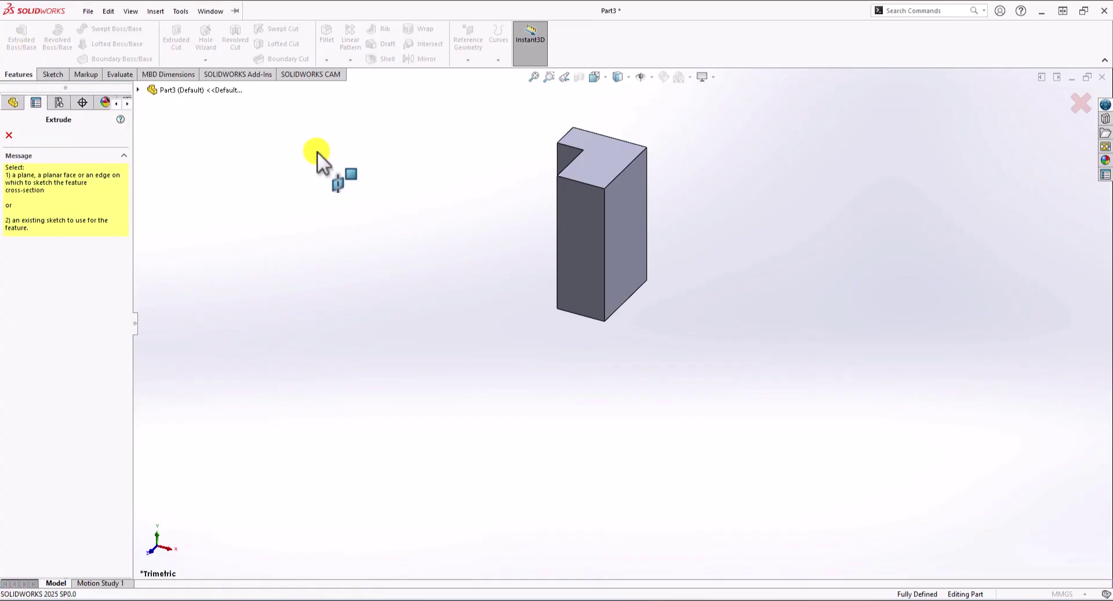
{"action": "left_click", "coordinate": [138, 90]}
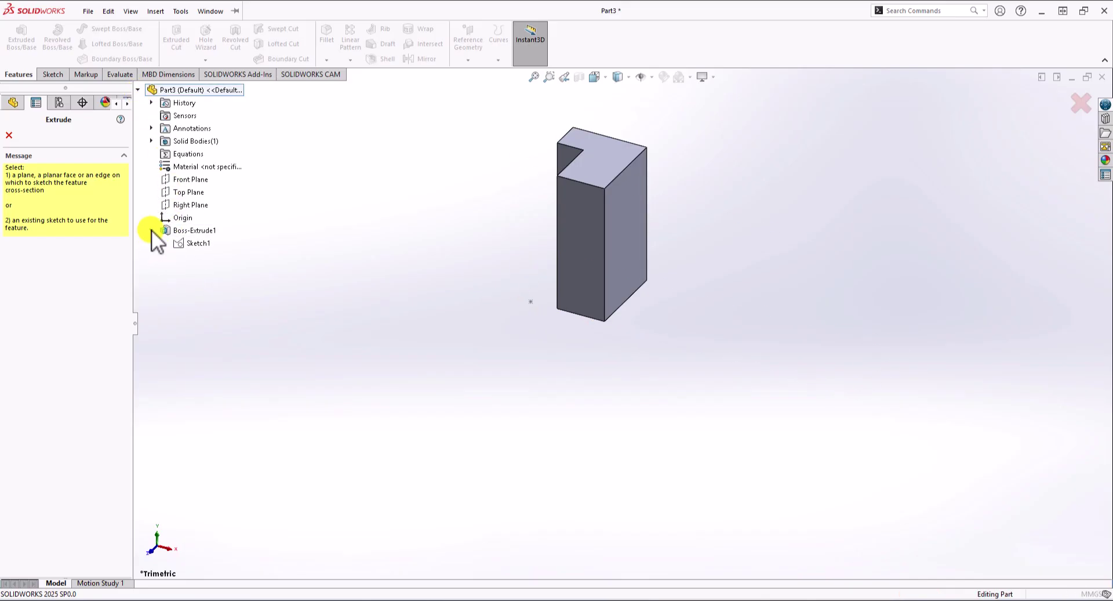
{"action": "left_click", "coordinate": [195, 243]}
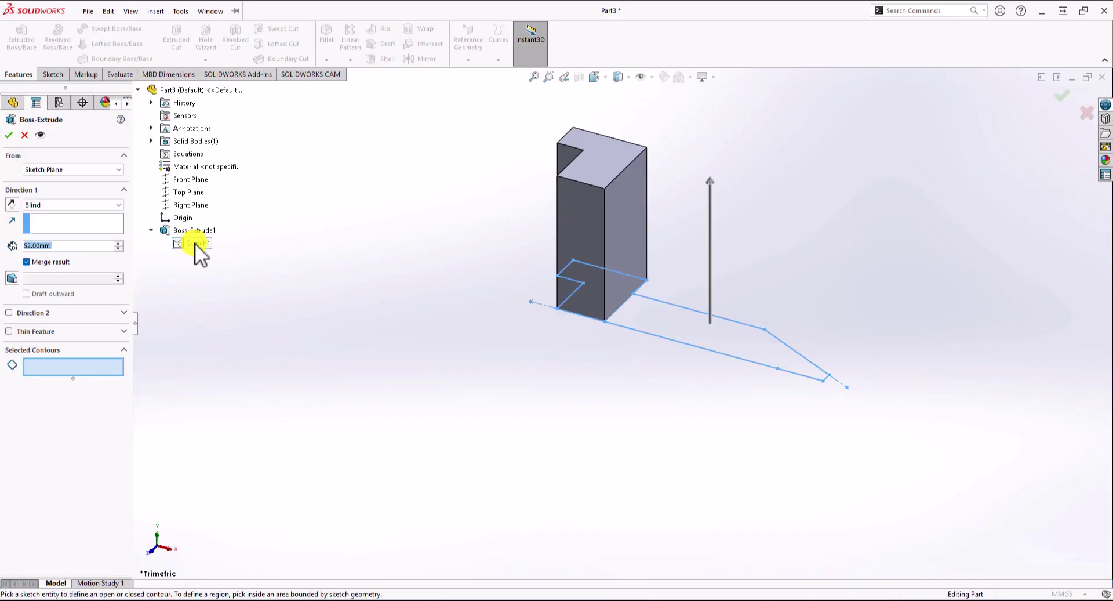
{"action": "left_click", "coordinate": [655, 318]}
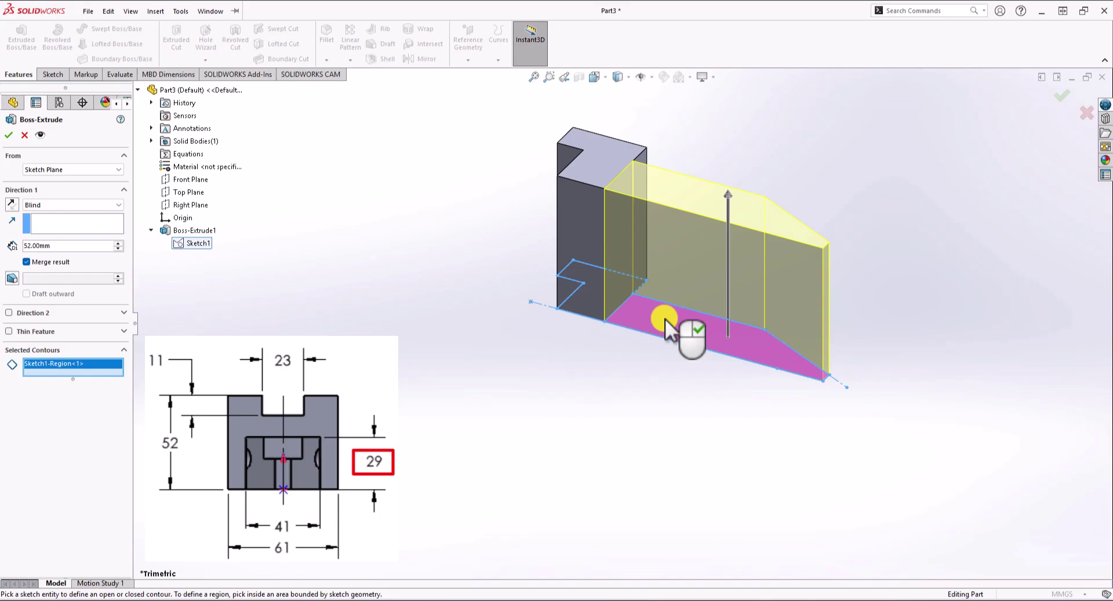
{"action": "left_click_drag", "start_coordinate": [87, 247], "coordinate": [16, 250]}
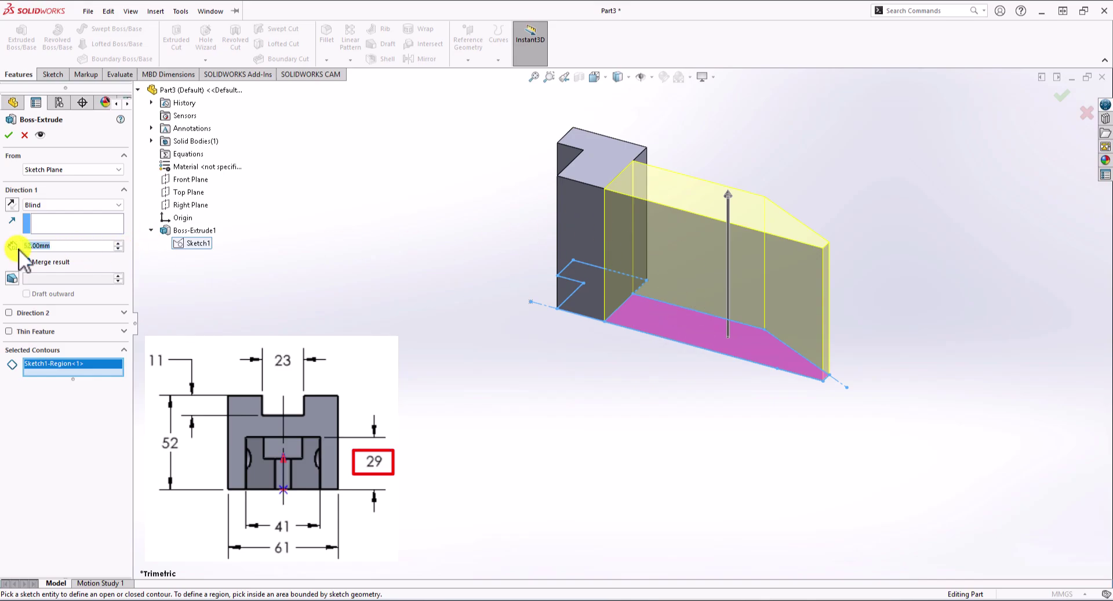
{"action": "type", "text": "29"}
{"action": "key", "text": "Return"}
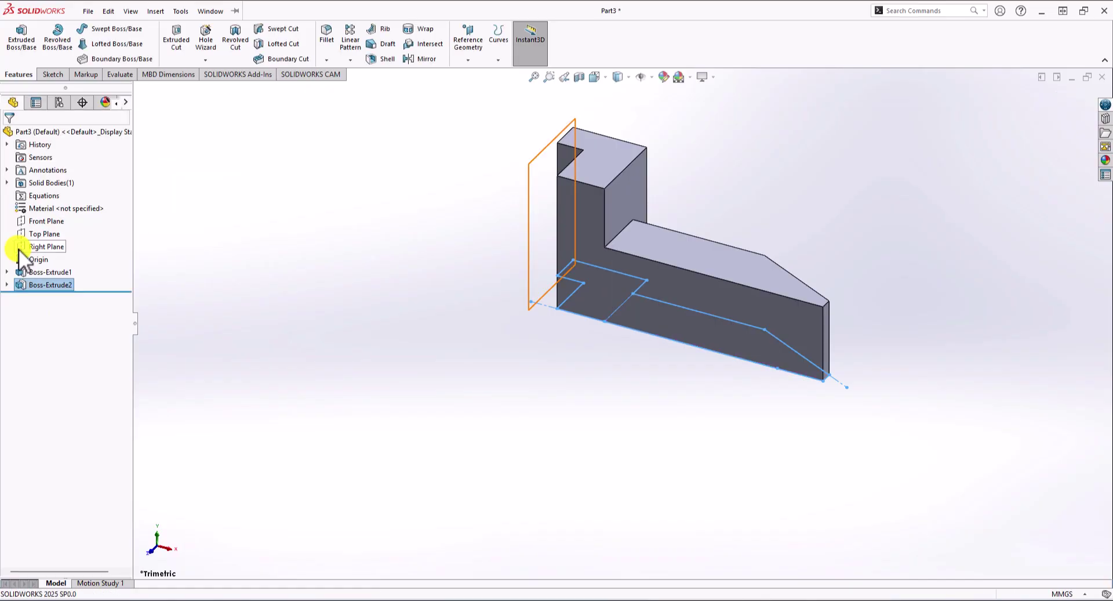
Clear the selection and start the Mirror feature.
{"action": "left_click", "coordinate": [443, 239]}
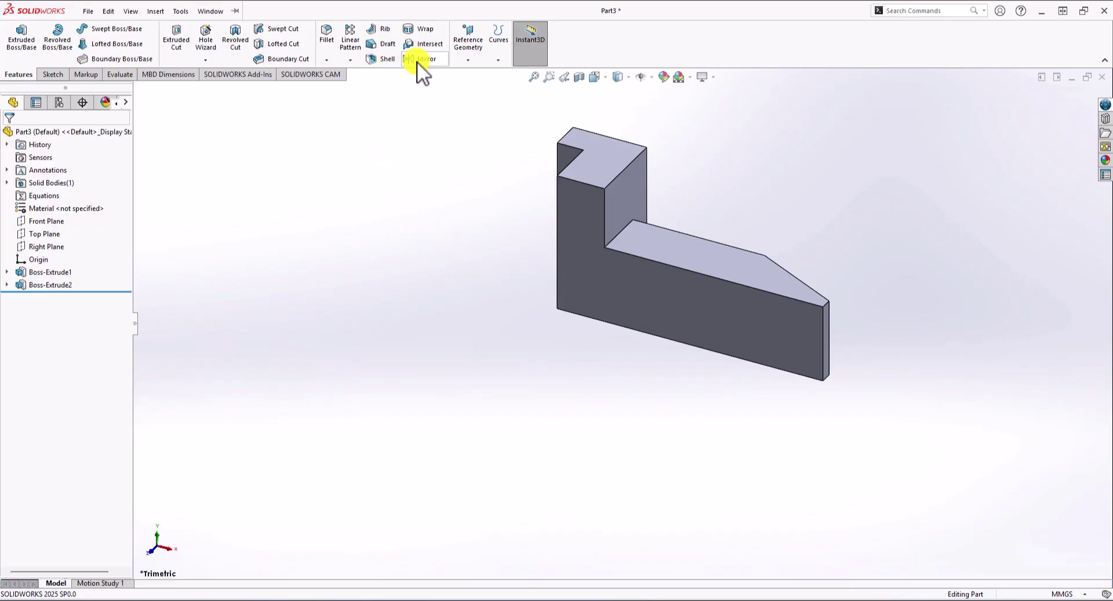
{"action": "left_click", "coordinate": [432, 59]}
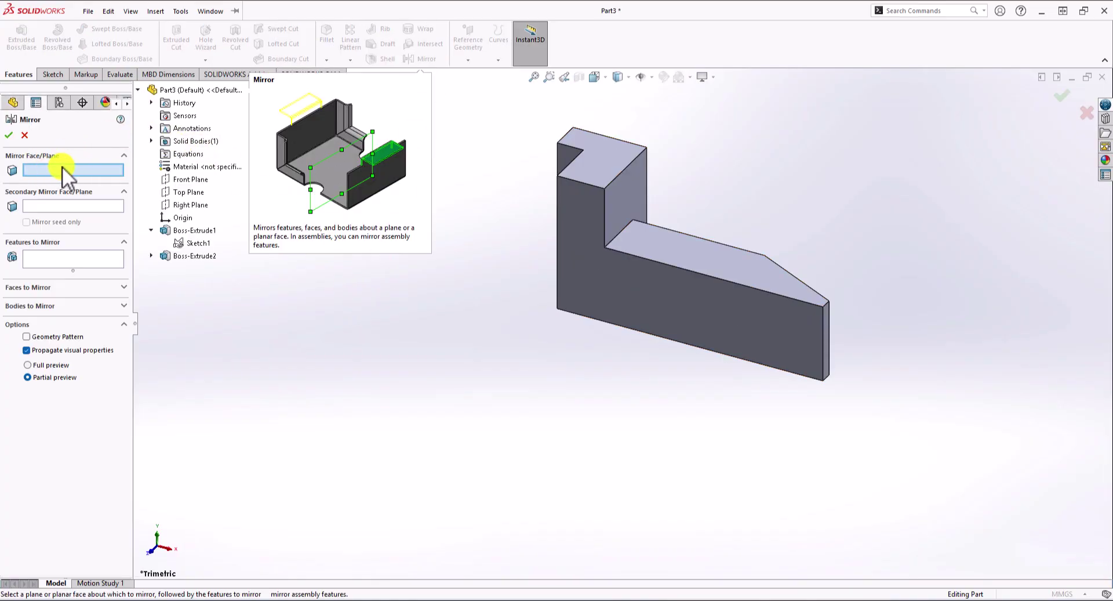
Mirror the L-shaped body across its front face into one merged symmetric solid.
{"action": "left_click", "coordinate": [631, 290]}
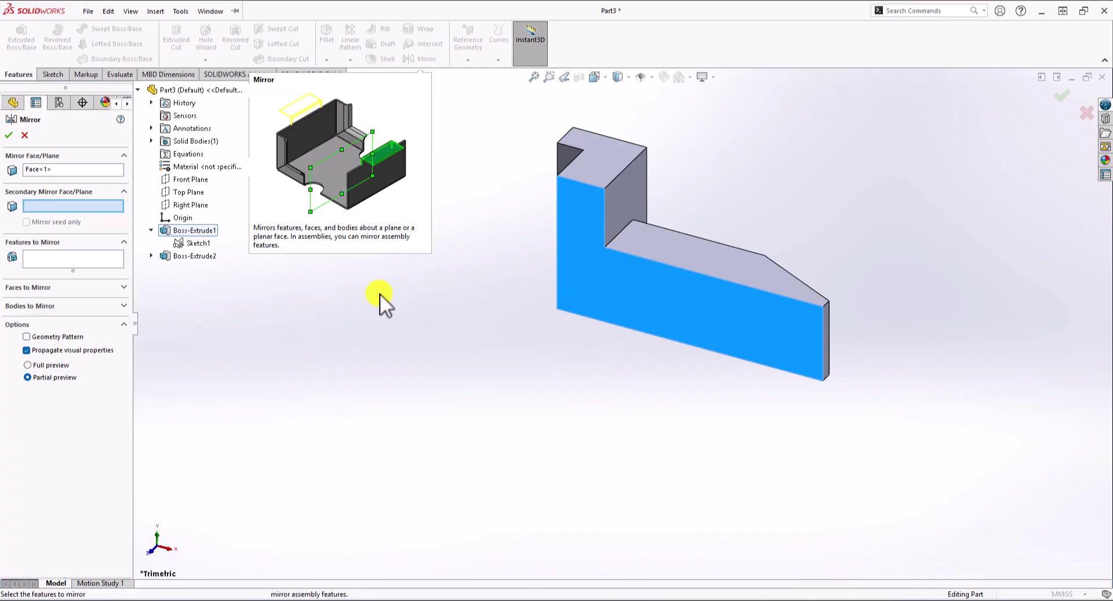
{"action": "left_click", "coordinate": [45, 306]}
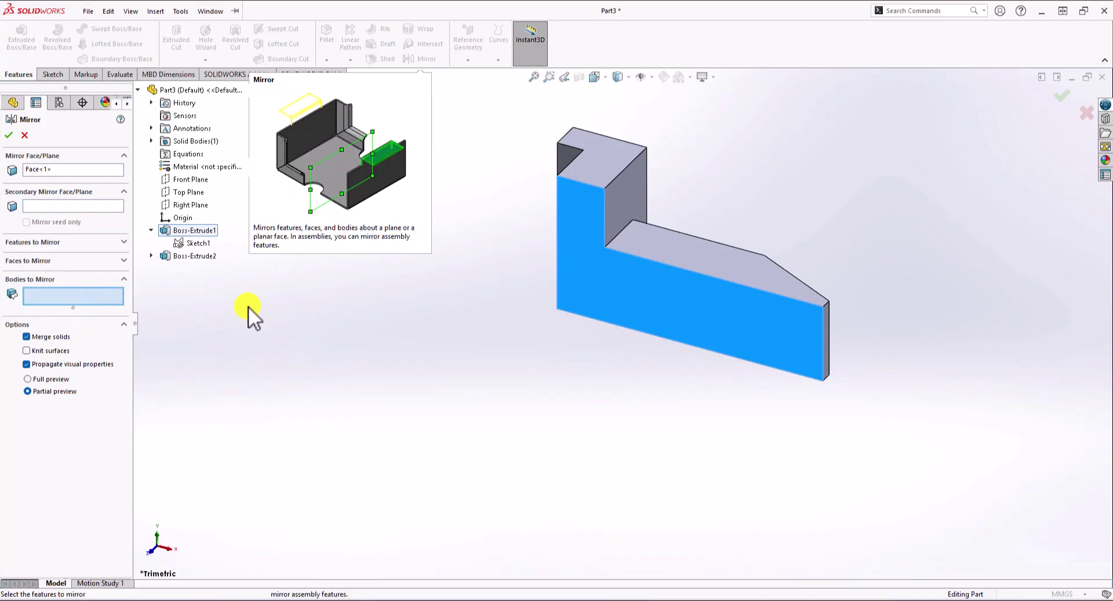
{"action": "left_click", "coordinate": [618, 161]}
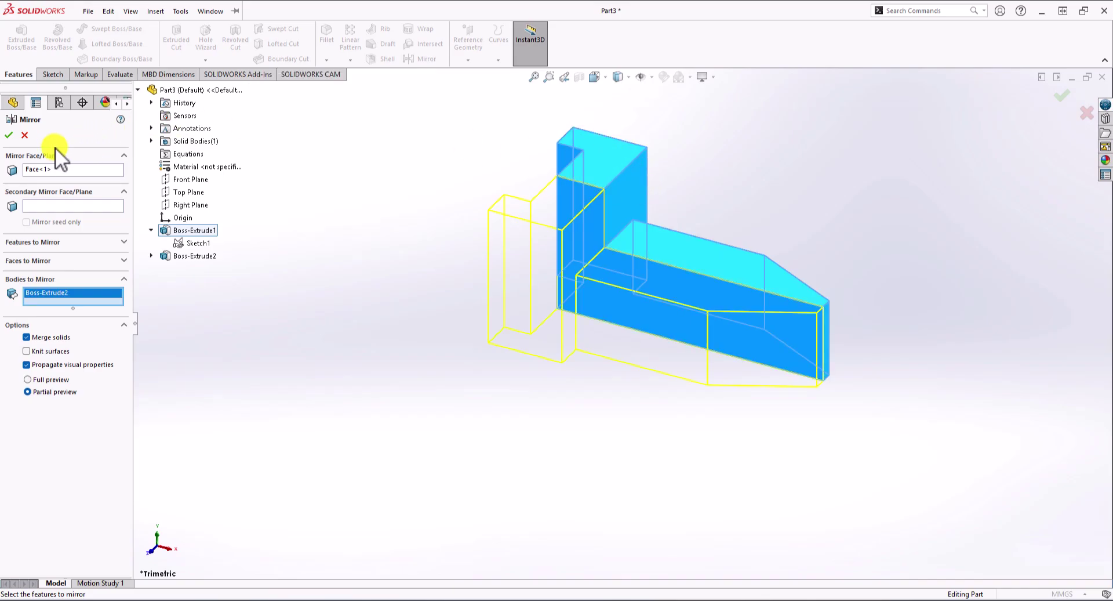
{"action": "left_click", "coordinate": [10, 137]}
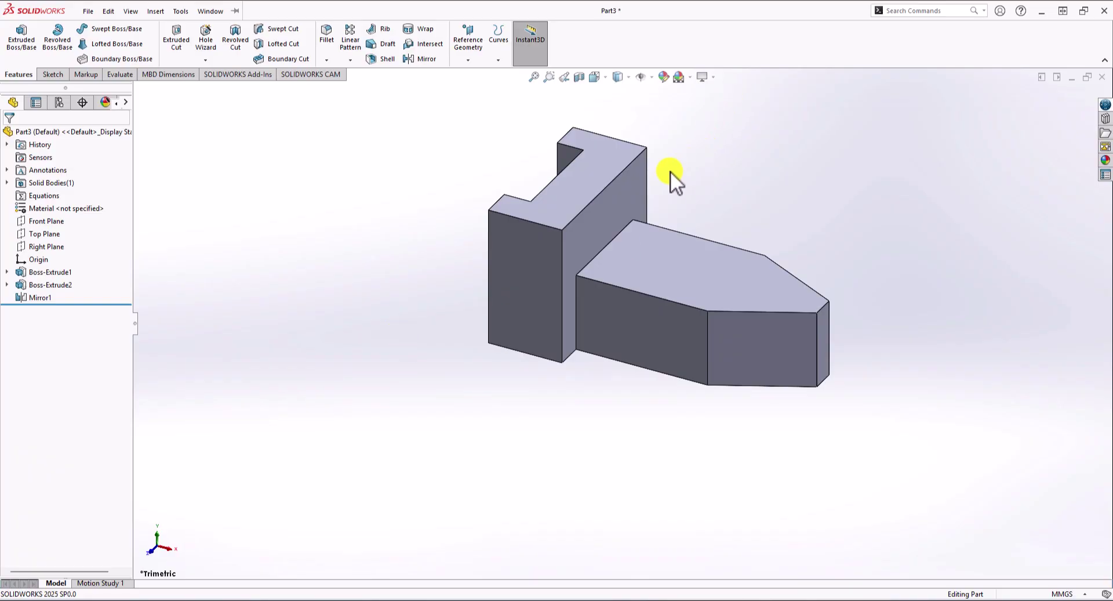
Start a new sketch, Sketch2, on the part's face.
{"action": "scroll", "coordinate": [671, 172], "scroll_direction": "down", "scroll_amount": 3}
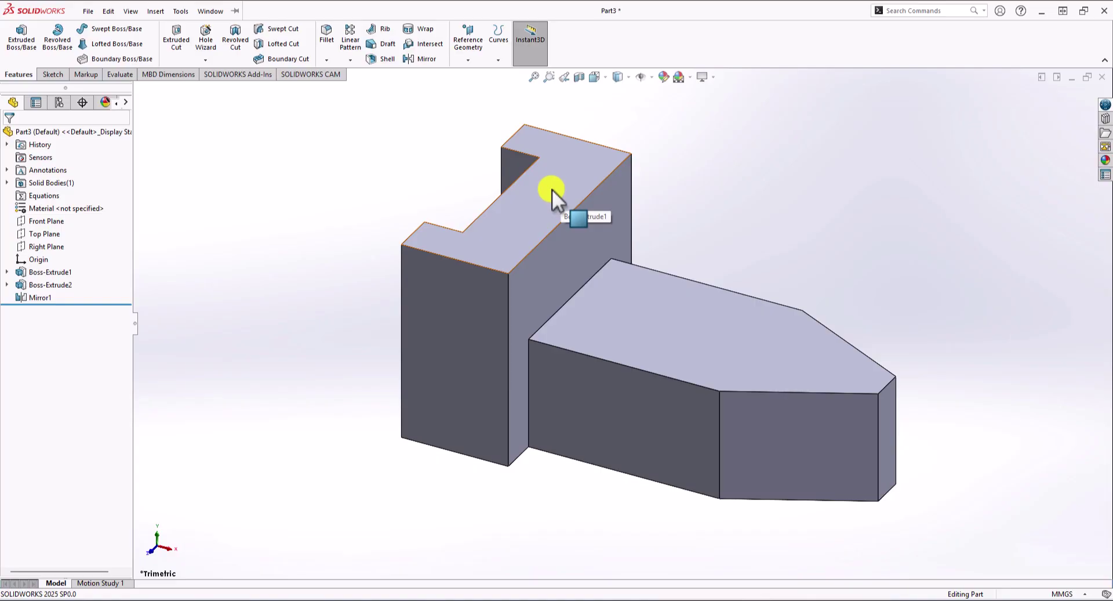
{"action": "left_click", "coordinate": [52, 75]}
{"action": "left_click", "coordinate": [10, 50]}
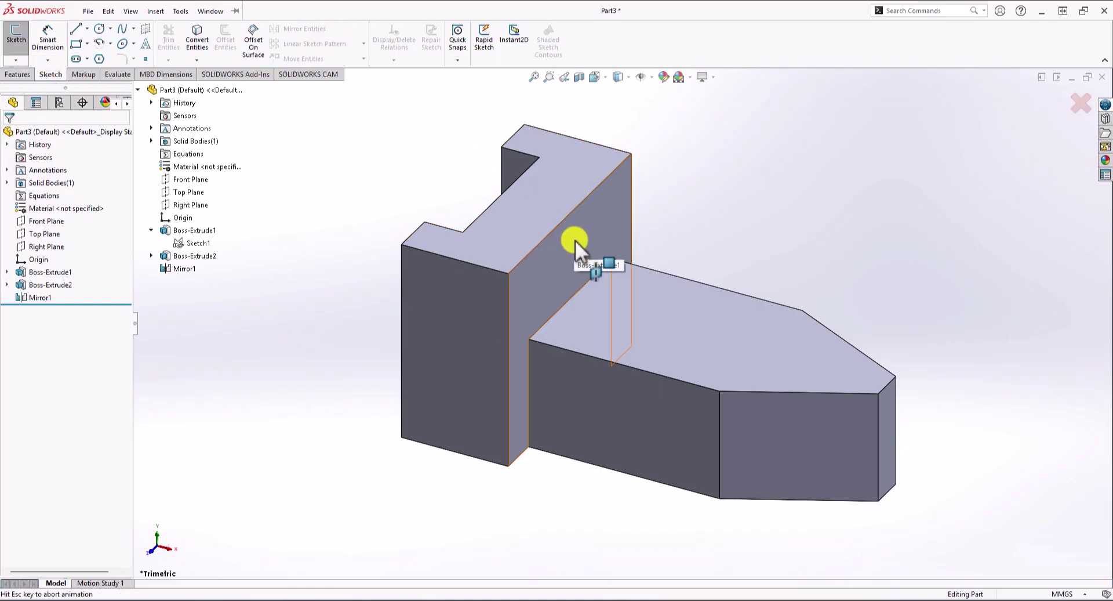
{"action": "left_click", "coordinate": [576, 240]}
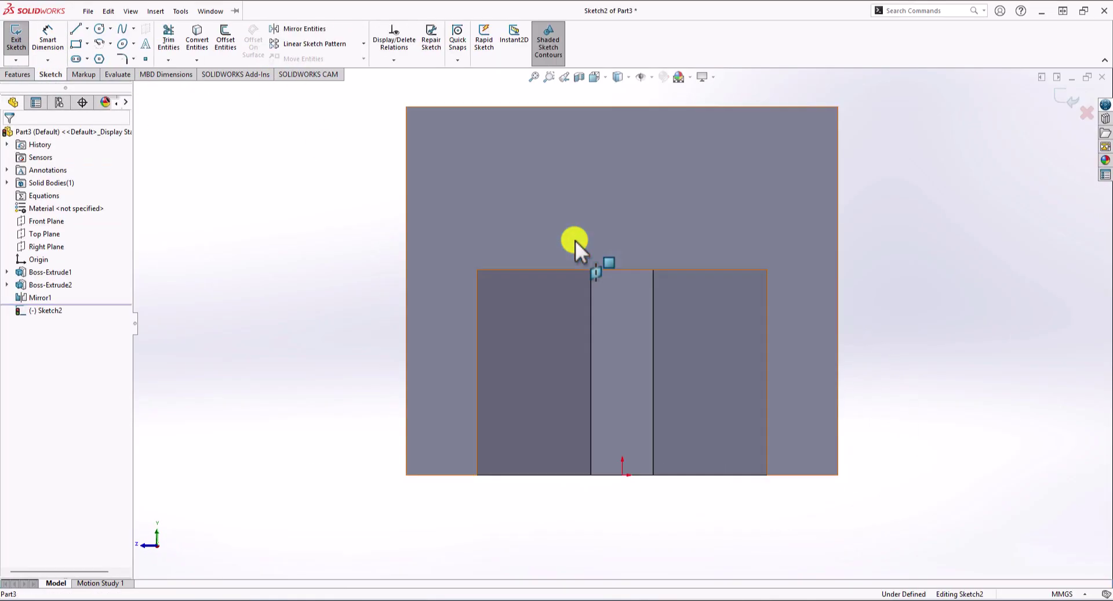
Draw a vertical centerline from the origin up to the top edge.
{"action": "left_click", "coordinate": [86, 29]}
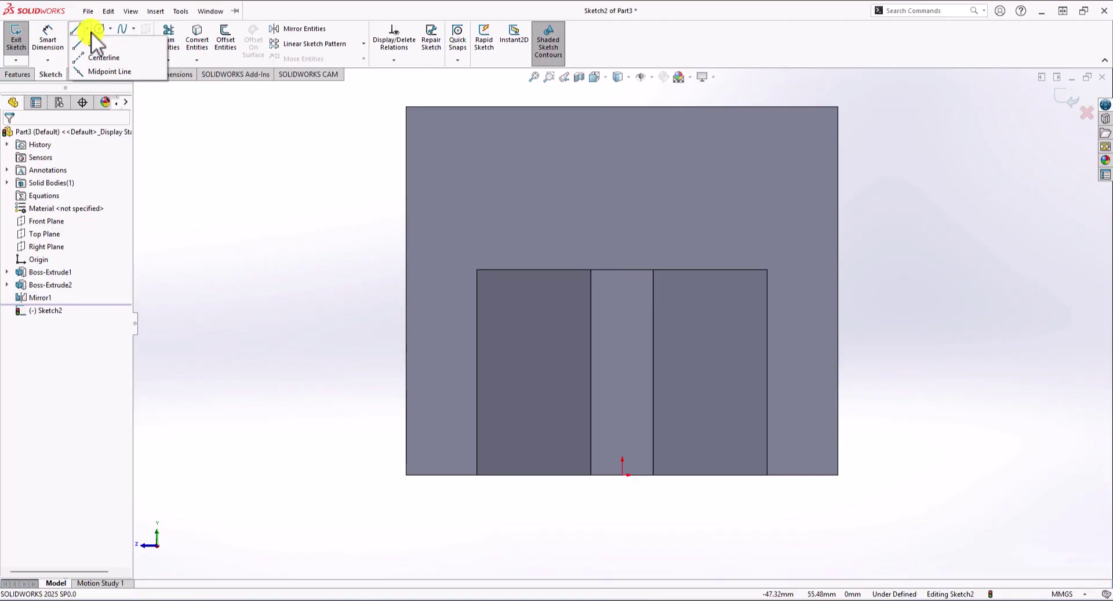
{"action": "left_click", "coordinate": [622, 474]}
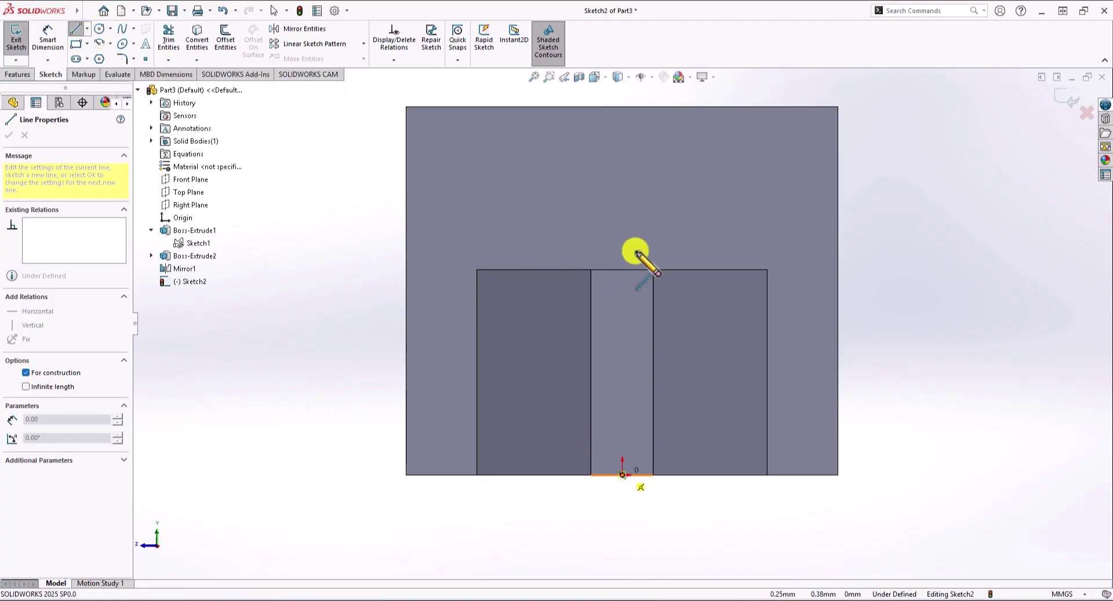
{"action": "left_click", "coordinate": [622, 106]}
{"action": "key", "text": "Escape"}
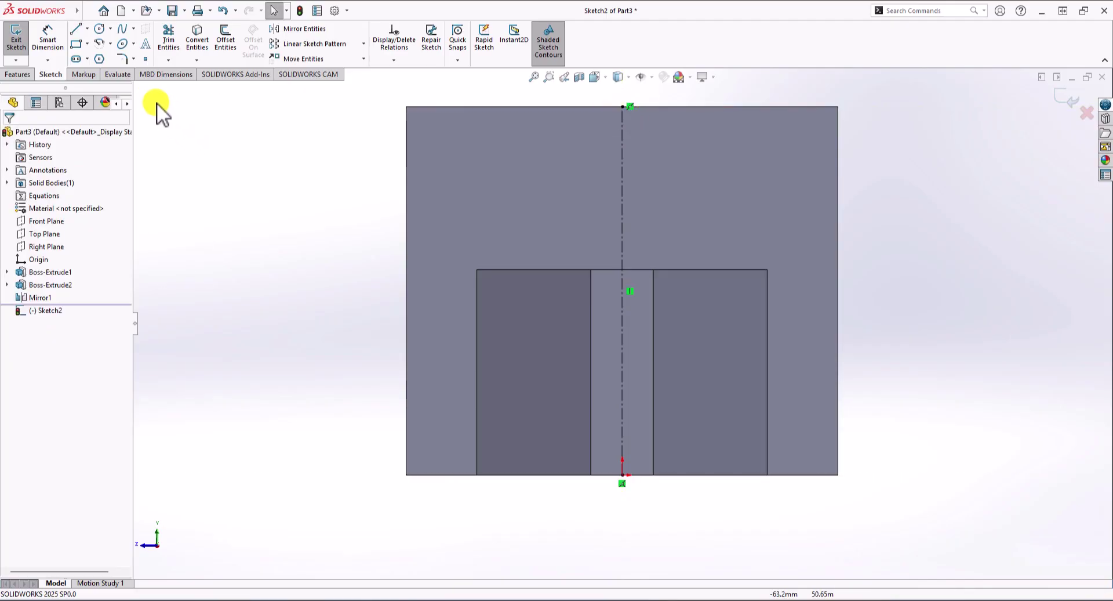
Draw a corner rectangle starting on the top edge.
{"action": "left_click", "coordinate": [76, 44]}
{"action": "left_click", "coordinate": [512, 107]}
{"action": "left_click", "coordinate": [714, 181]}
{"action": "key", "text": "Escape"}
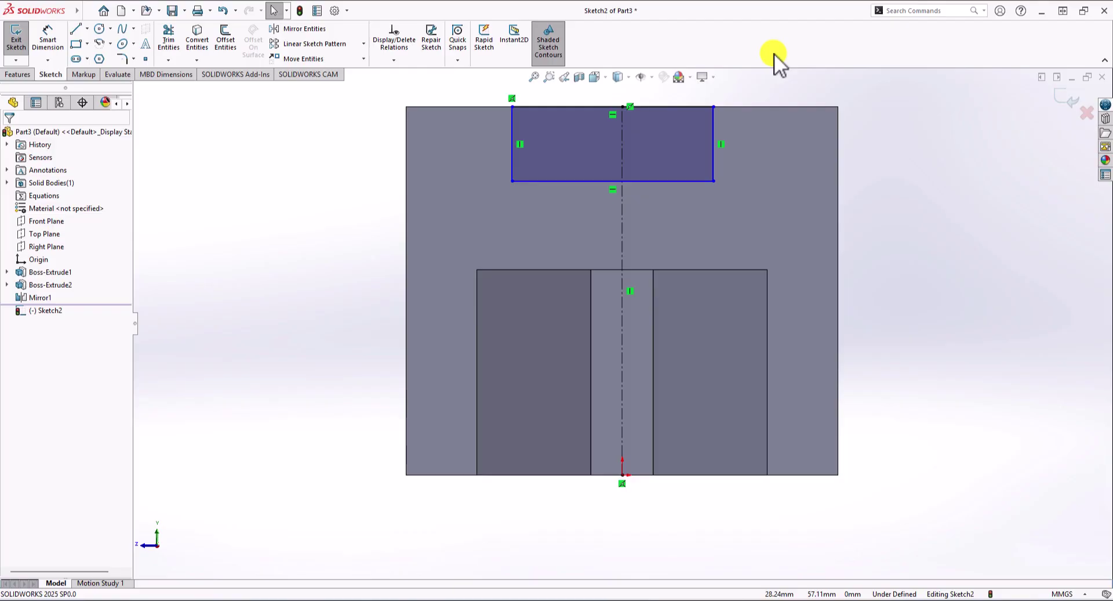
Make the rectangle's left and right edges symmetric about the centerline.
{"action": "left_click", "coordinate": [513, 125]}
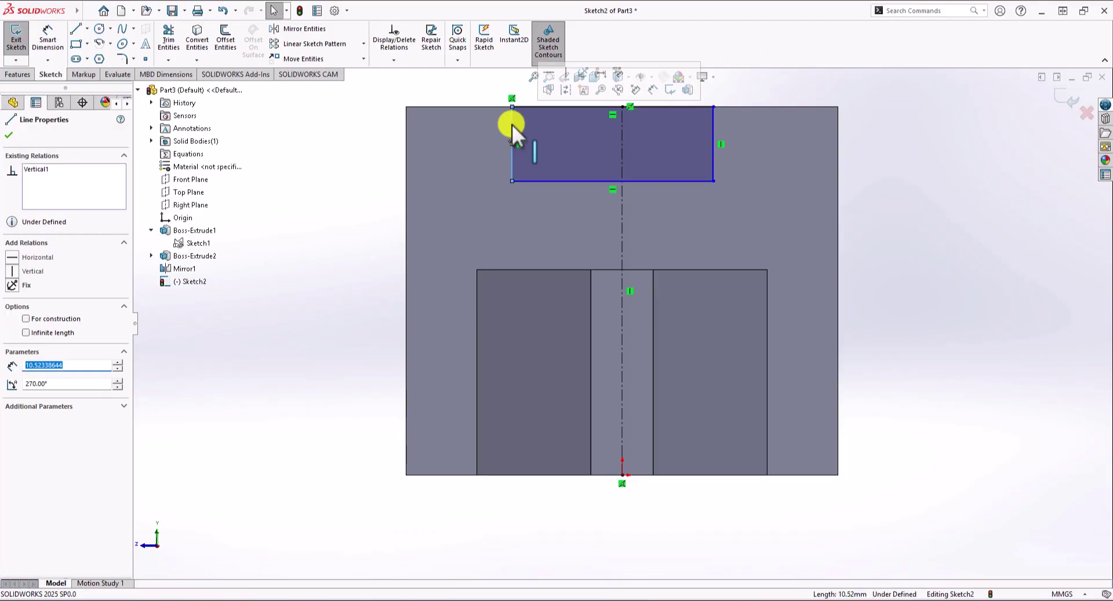
{"action": "left_click", "coordinate": [625, 147], "text": "ctrl"}
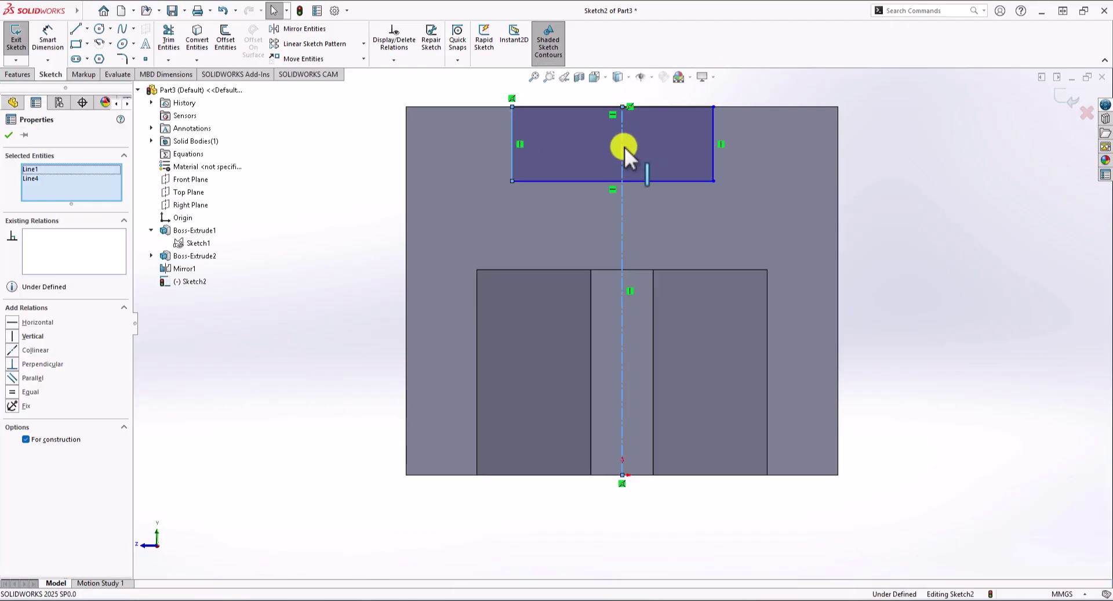
{"action": "left_click", "coordinate": [714, 129], "text": "ctrl"}
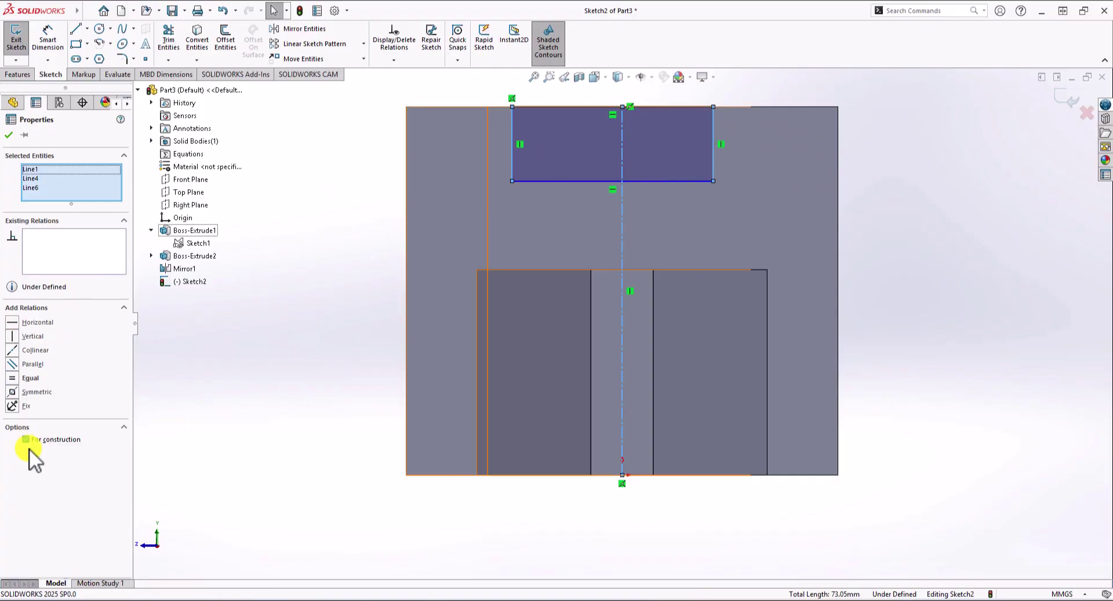
{"action": "left_click", "coordinate": [35, 392]}
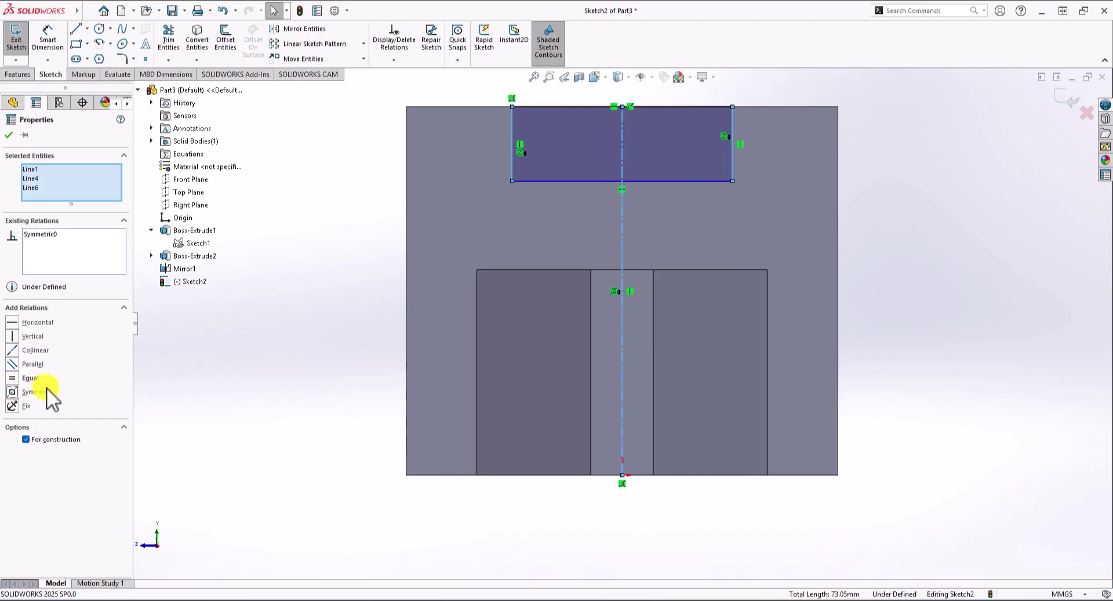
{"action": "left_click", "coordinate": [277, 327]}
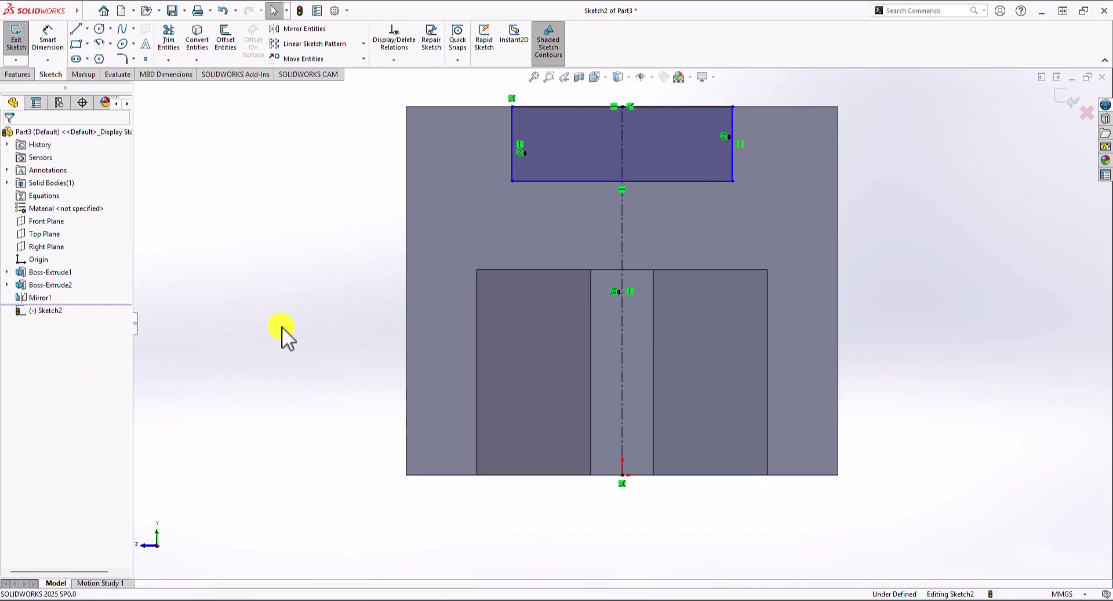
Dimension the rectangle 23 mm wide and 11 mm tall, then begin an Extruded Cut.
{"action": "left_click", "coordinate": [58, 39]}
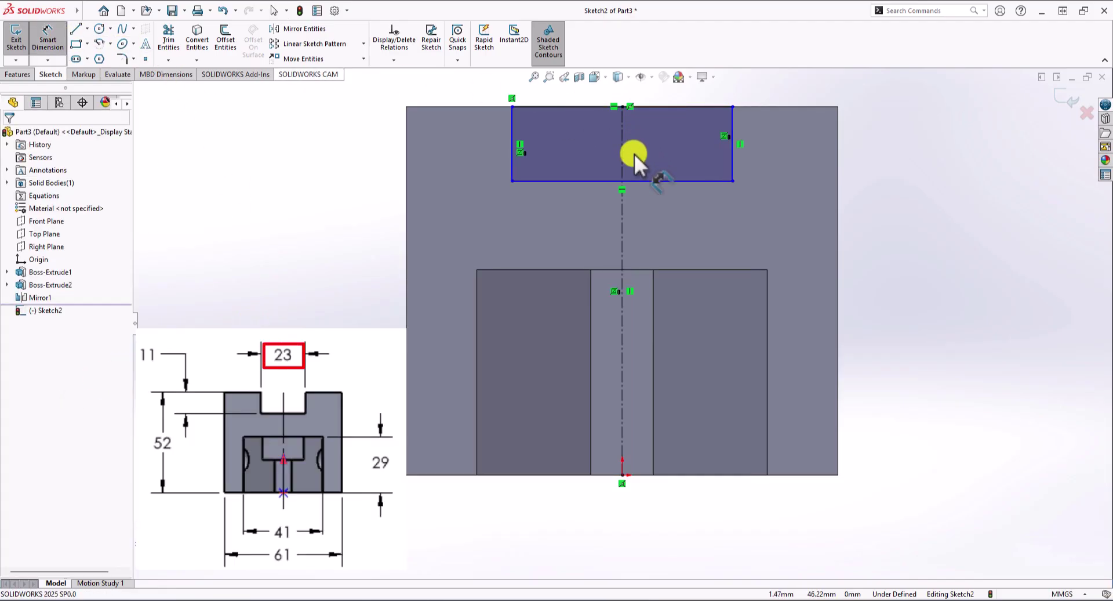
{"action": "left_click", "coordinate": [645, 182]}
{"action": "left_click", "coordinate": [649, 229]}
{"action": "type", "text": "23"}
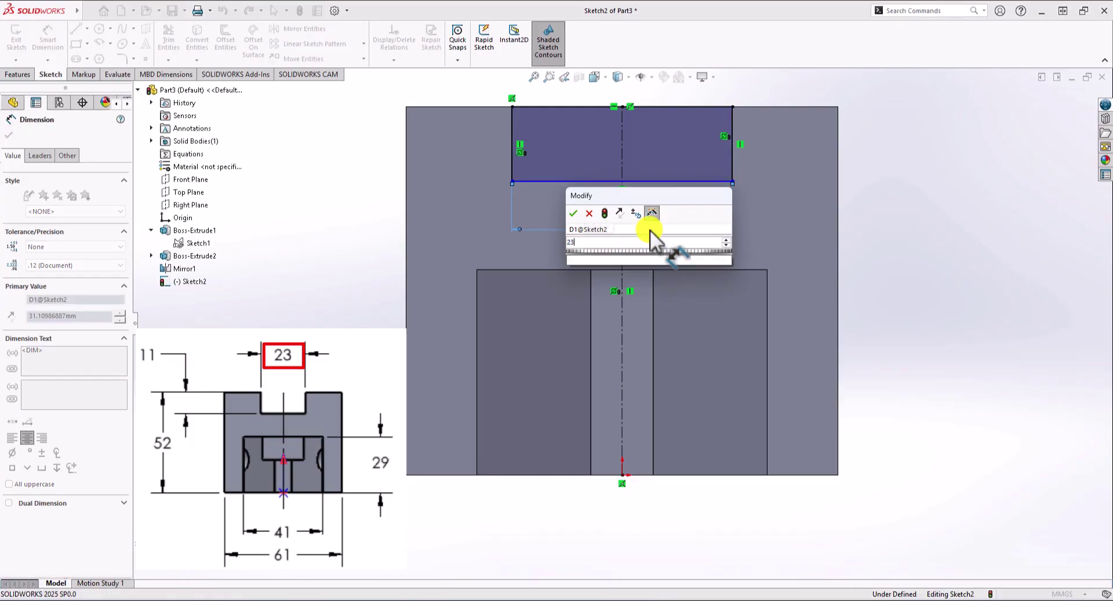
{"action": "key", "text": "Return"}
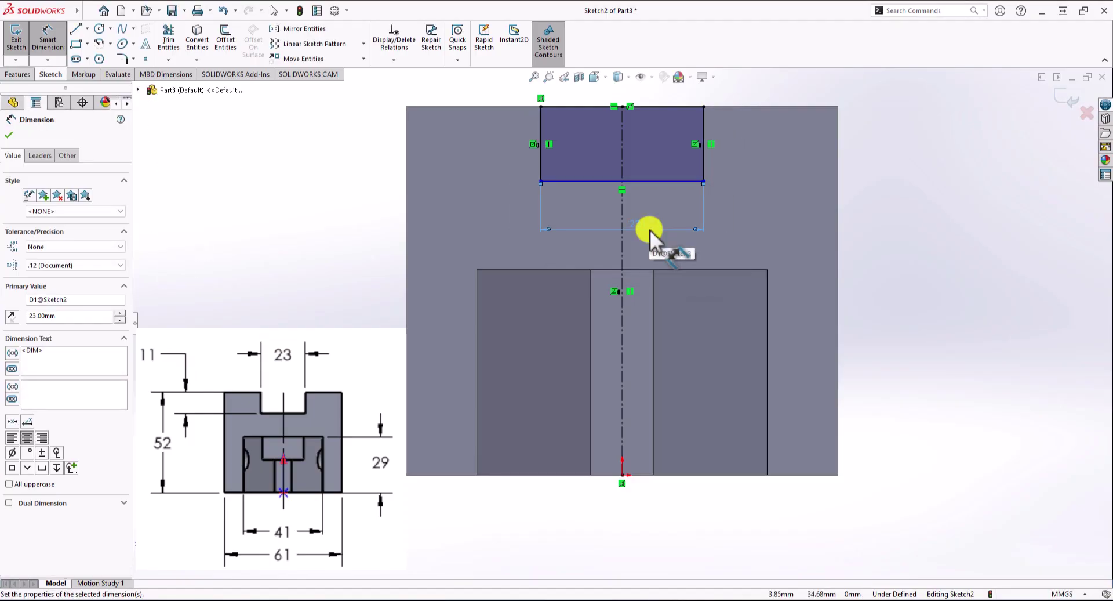
{"action": "left_click", "coordinate": [704, 131]}
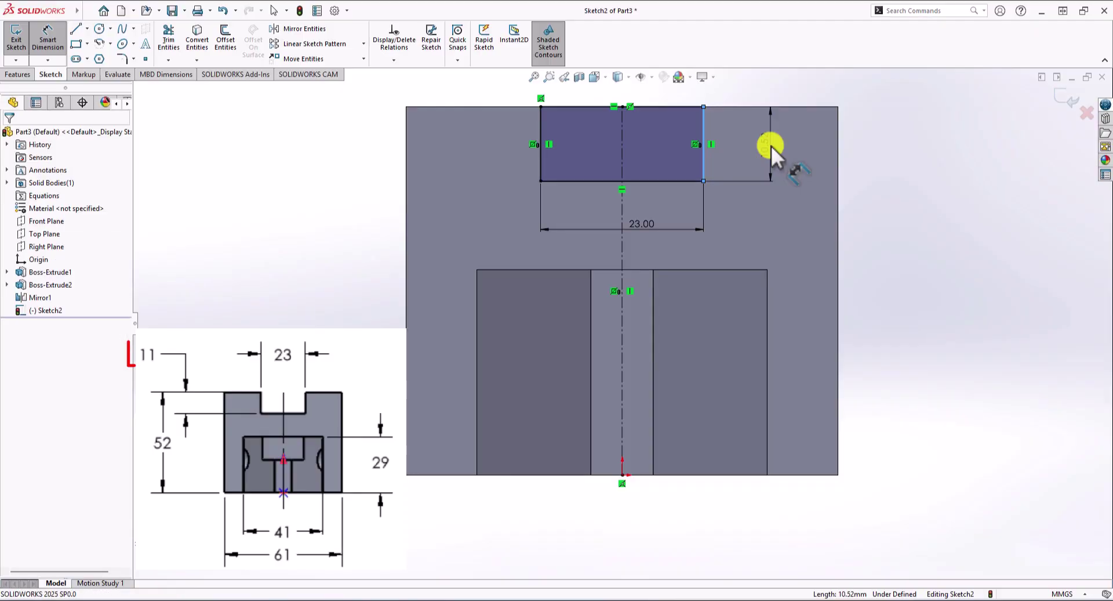
{"action": "left_click", "coordinate": [771, 145]}
{"action": "type", "text": "11"}
{"action": "key", "text": "Return"}
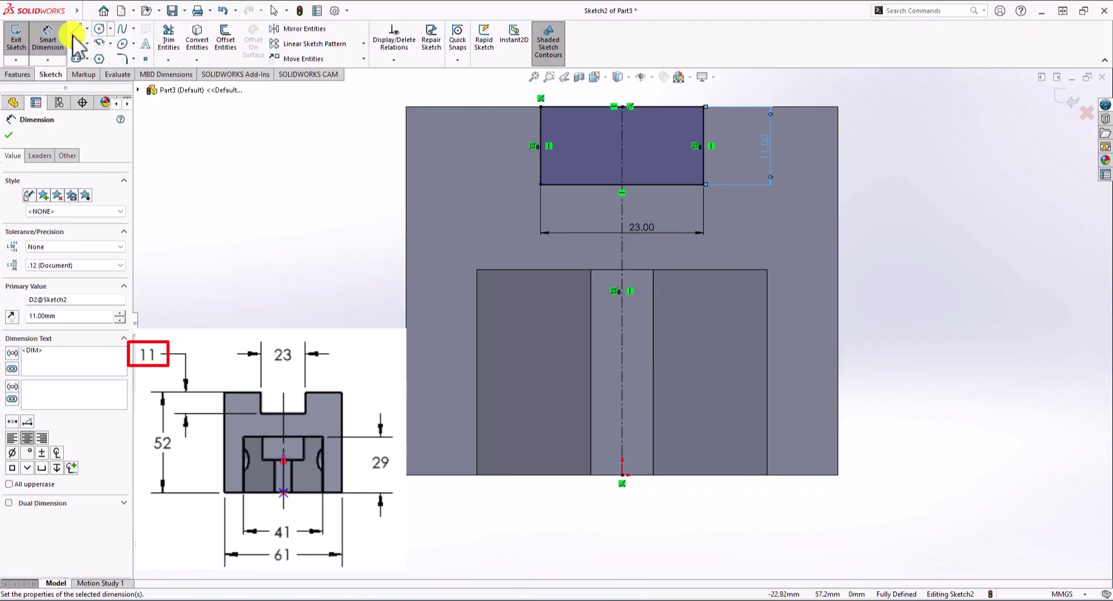
{"action": "left_click", "coordinate": [18, 74]}
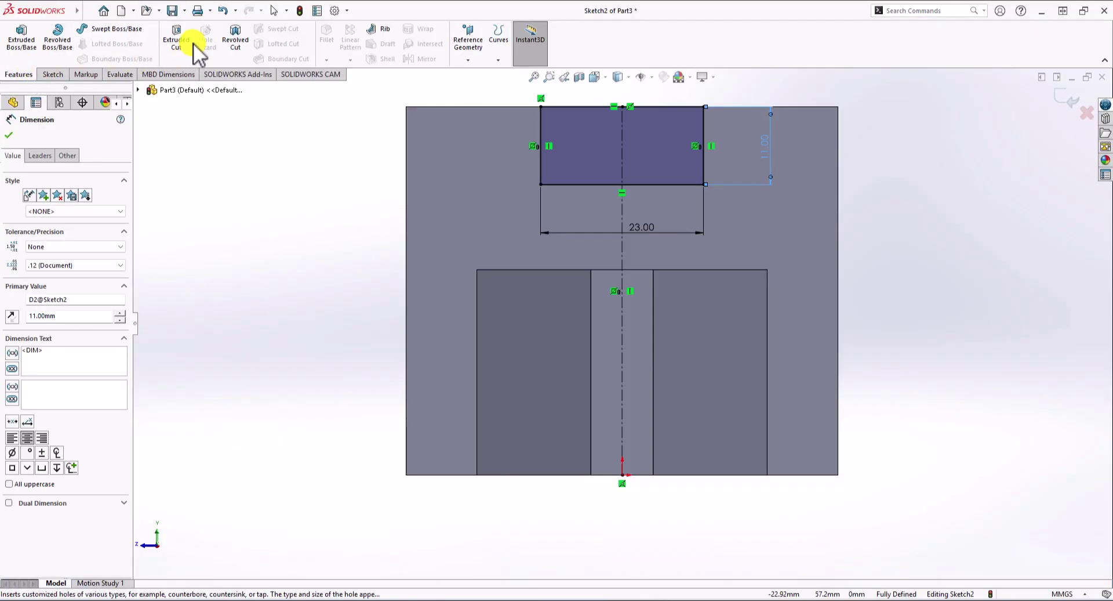
{"action": "left_click", "coordinate": [177, 38]}
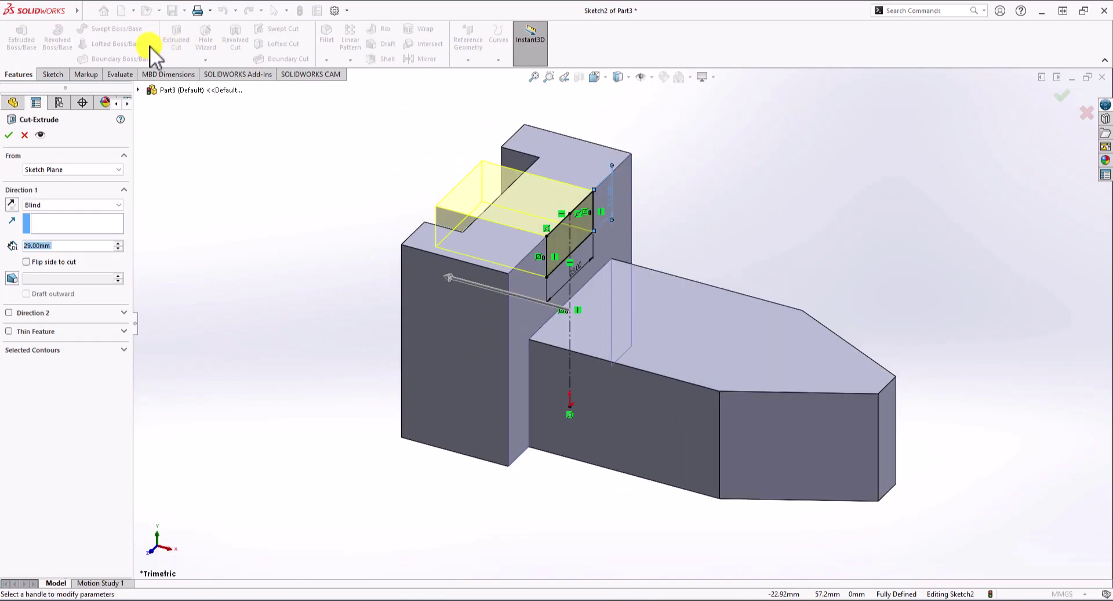